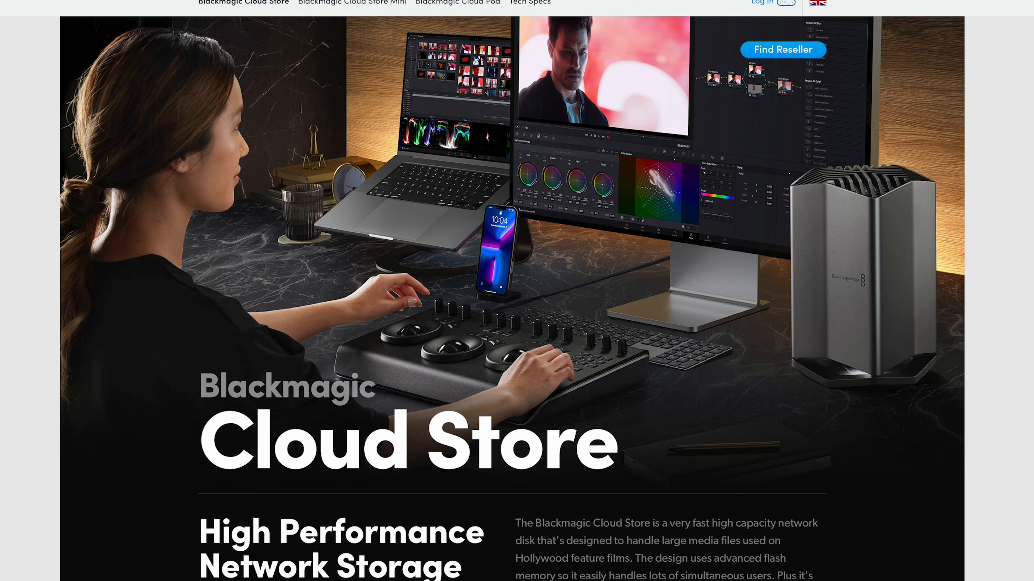
scroll(512, 299, "down", 10)
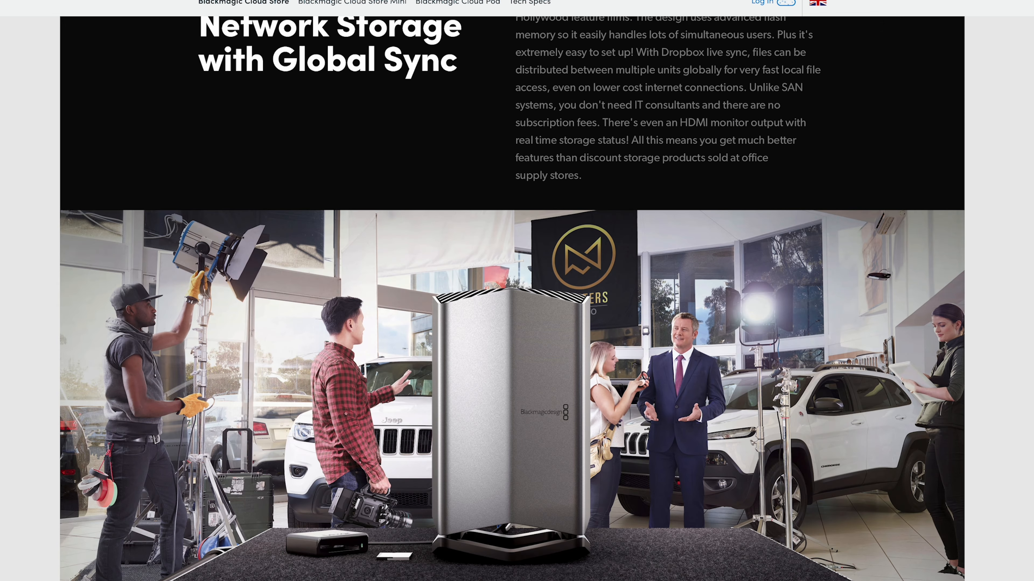
scroll(512, 298, "down", 15)
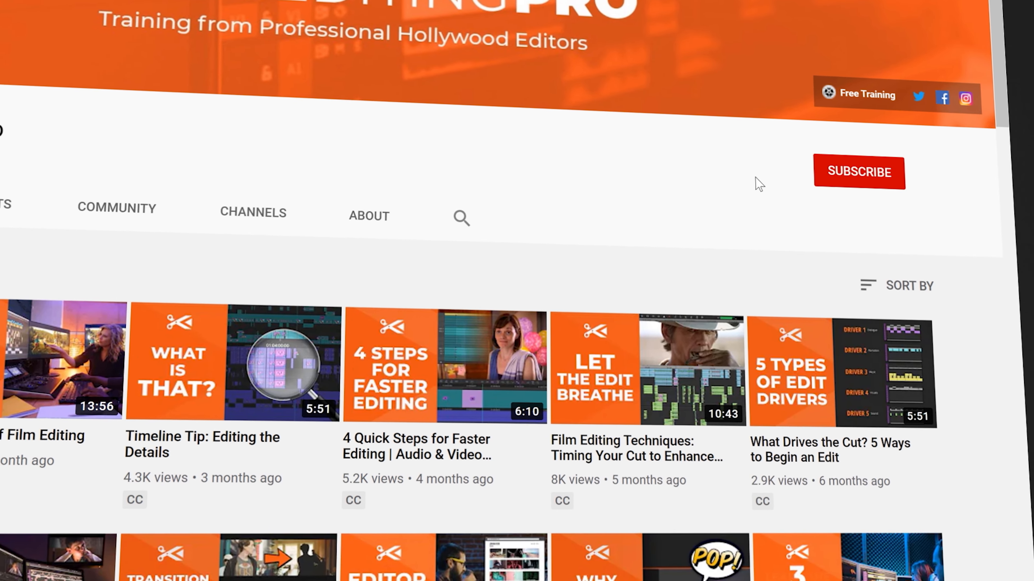
Subscribe to the Editing Pro channel and choose a notification bell setting
left_click(879, 175)
left_click(879, 175)
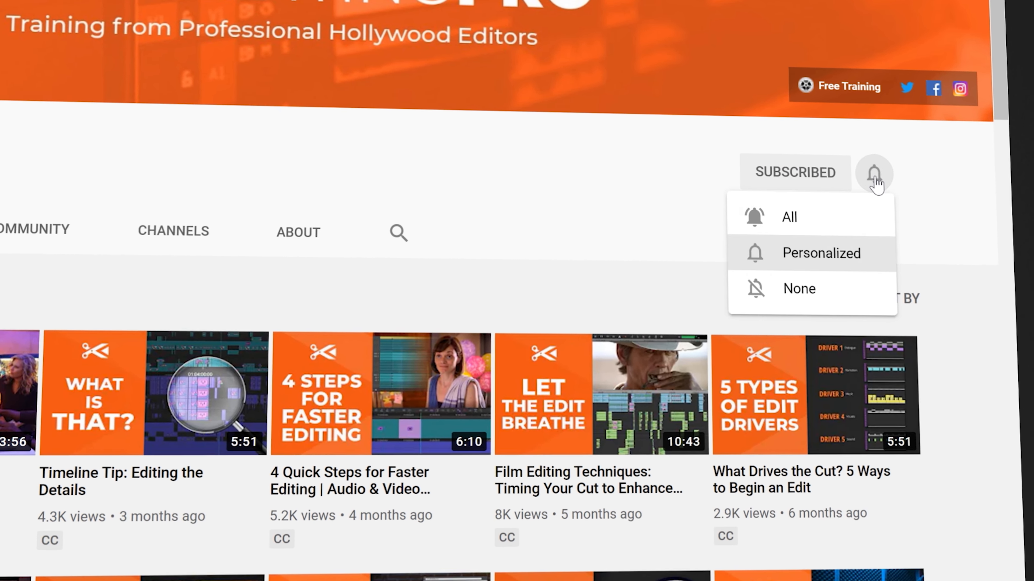
left_click(810, 228)
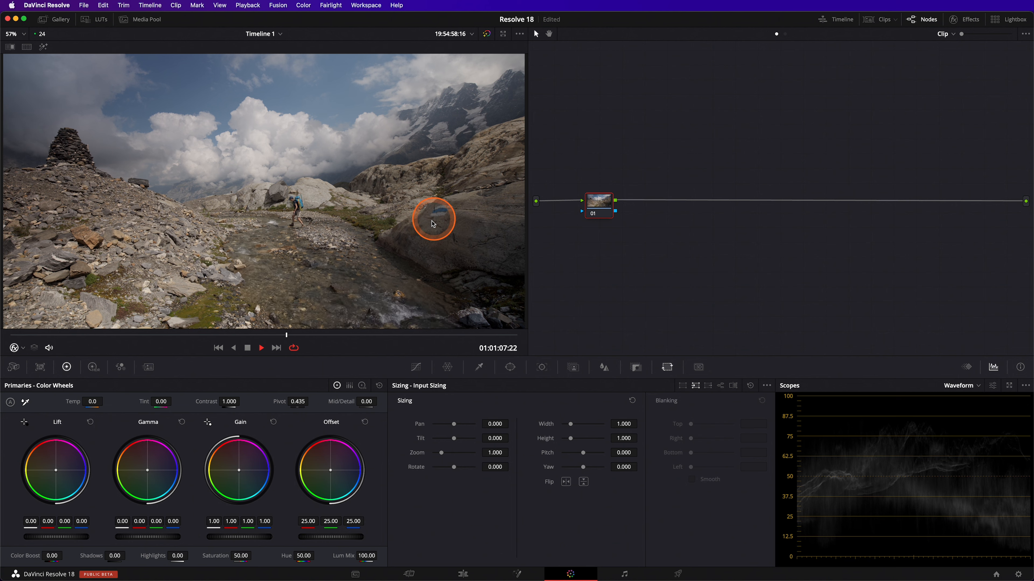
Move the playhead to the clip's last frame and add a Surface Tracker node after the clip node
left_click(248, 347)
left_click_drag(477, 333, 628, 330)
left_click(947, 17)
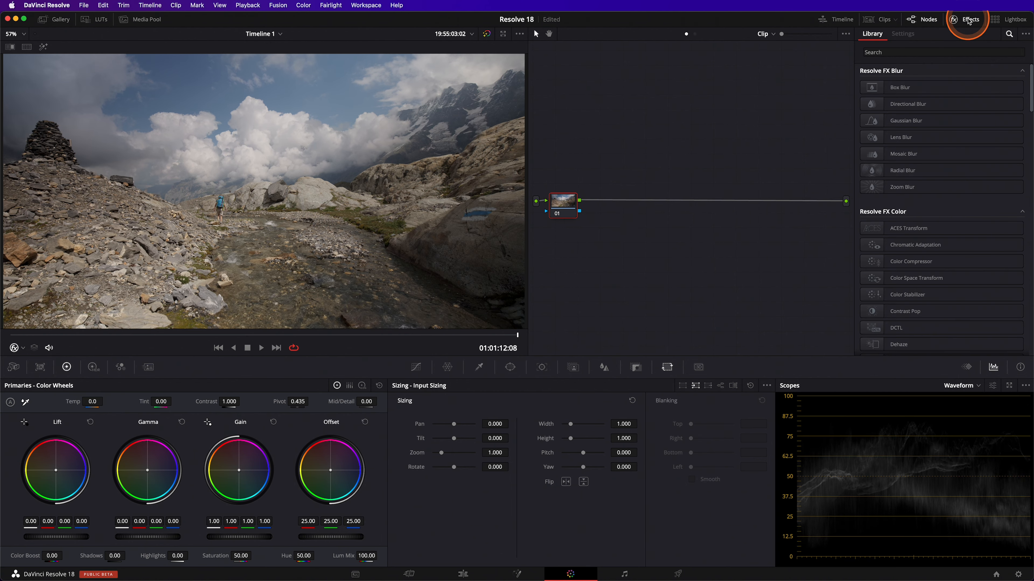
left_click(919, 53)
type("surface")
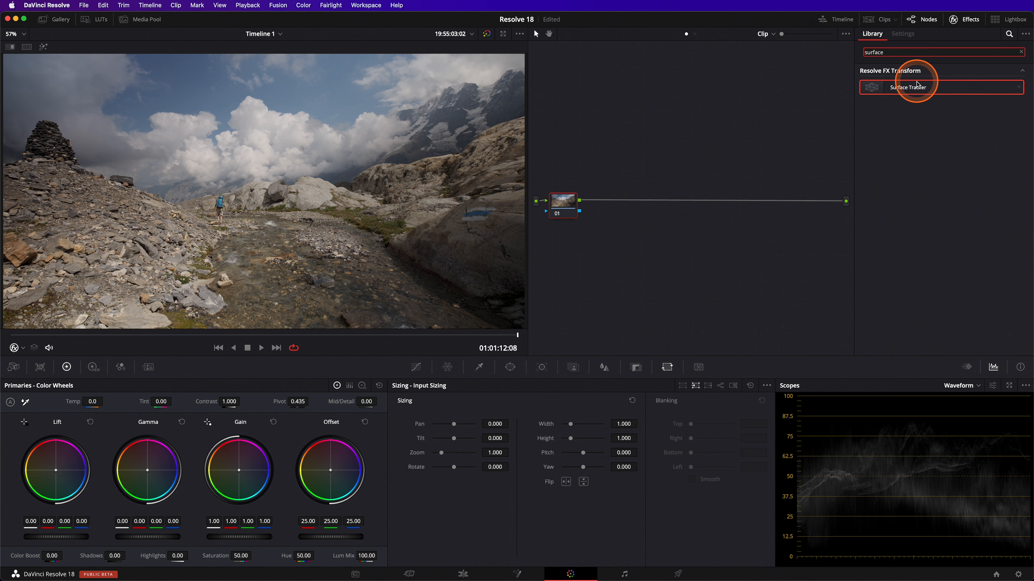
left_click_drag(918, 84, 647, 204)
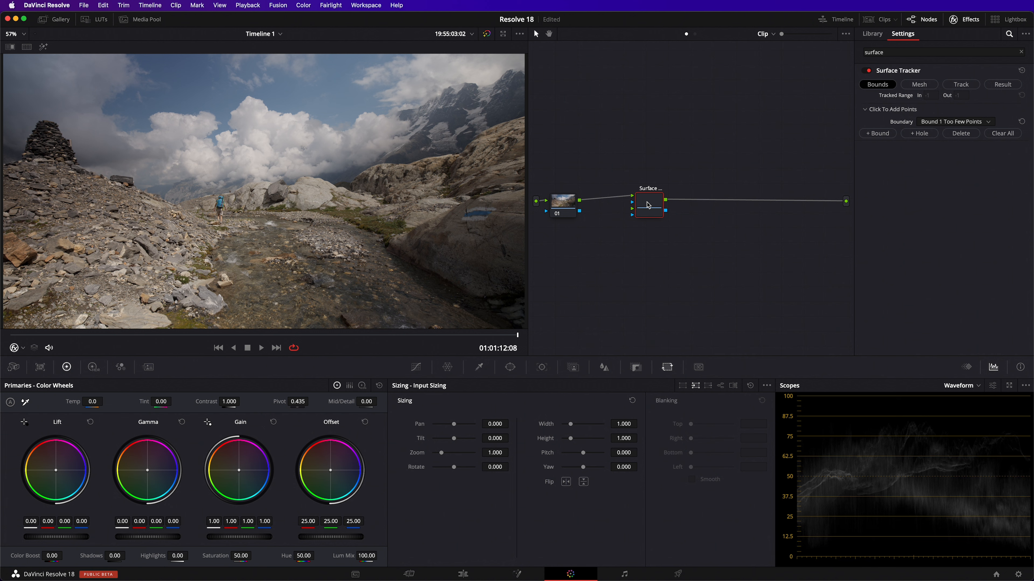
left_click(648, 201)
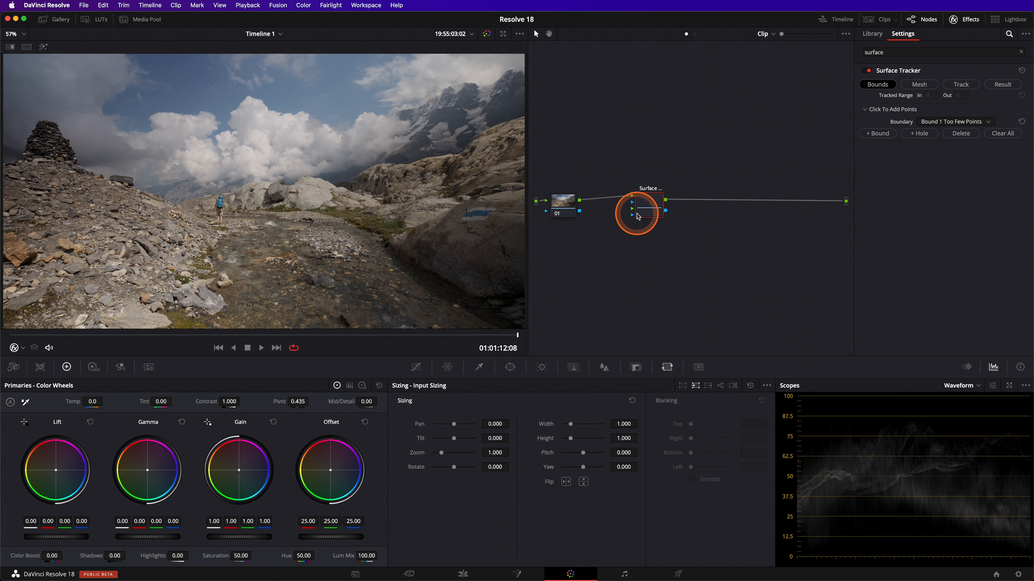
Link the clip to the tracker's second input and draw a six-point boundary around the flat rock surface
left_click_drag(579, 201, 632, 208)
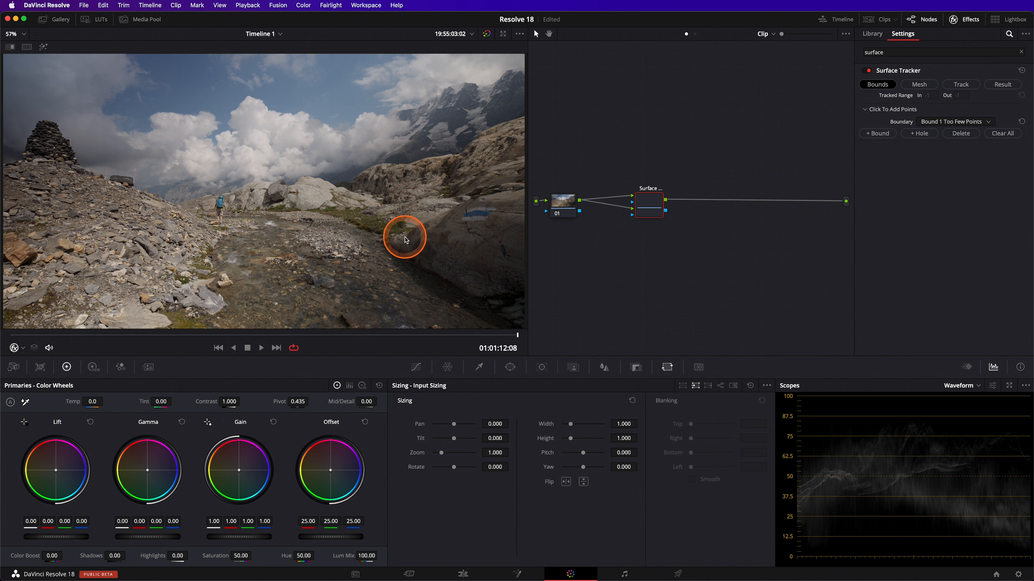
left_click(466, 205)
left_click(451, 219)
left_click(458, 228)
left_click(487, 231)
left_click(507, 209)
left_click(490, 200)
left_click(523, 353)
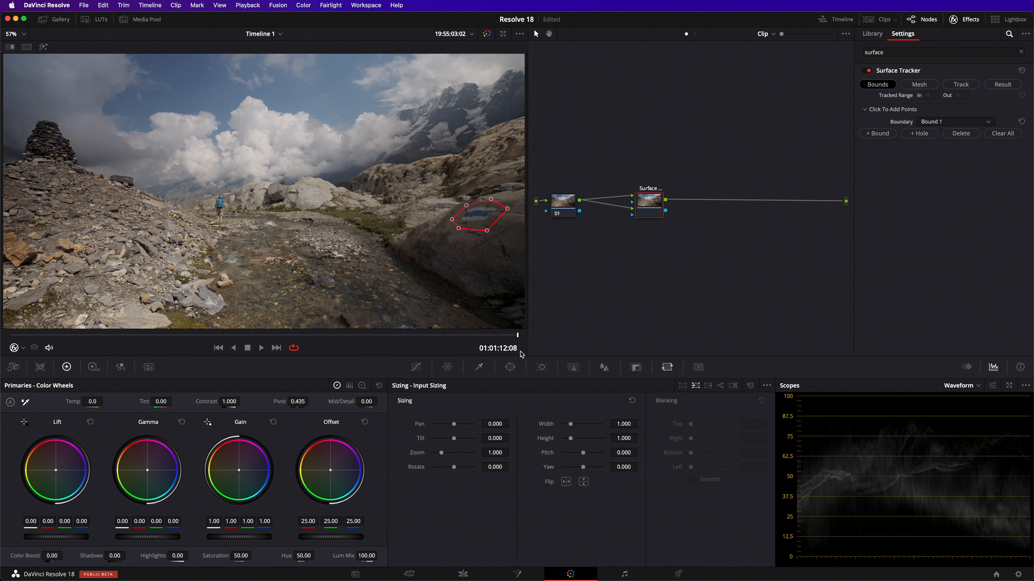
left_click(521, 353)
left_click(520, 351)
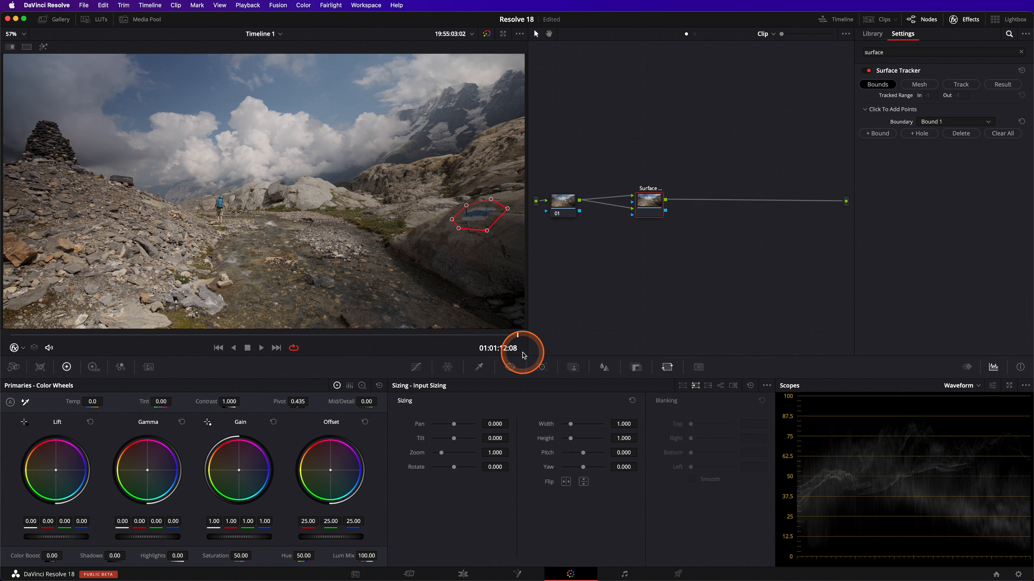
Build the tracking mesh, trying Uniform Grid point locations before returning to Automatic
left_click(921, 84)
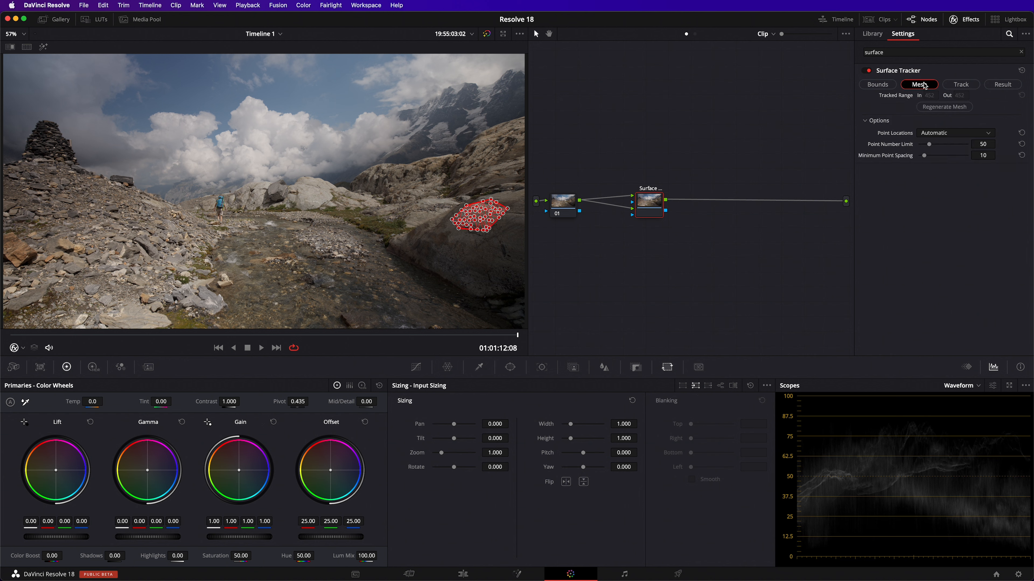
left_click(936, 132)
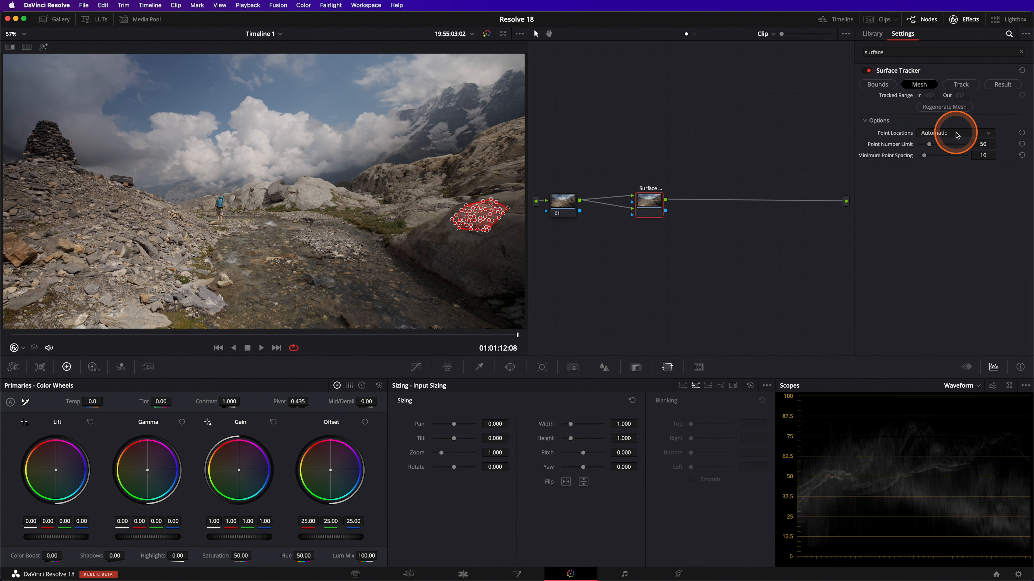
left_click(944, 154)
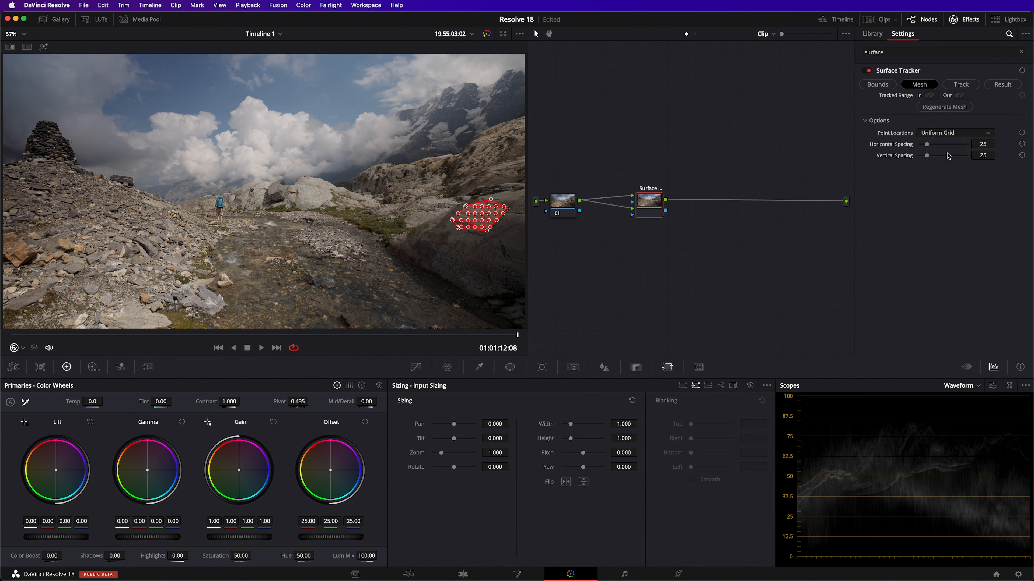
left_click(946, 134)
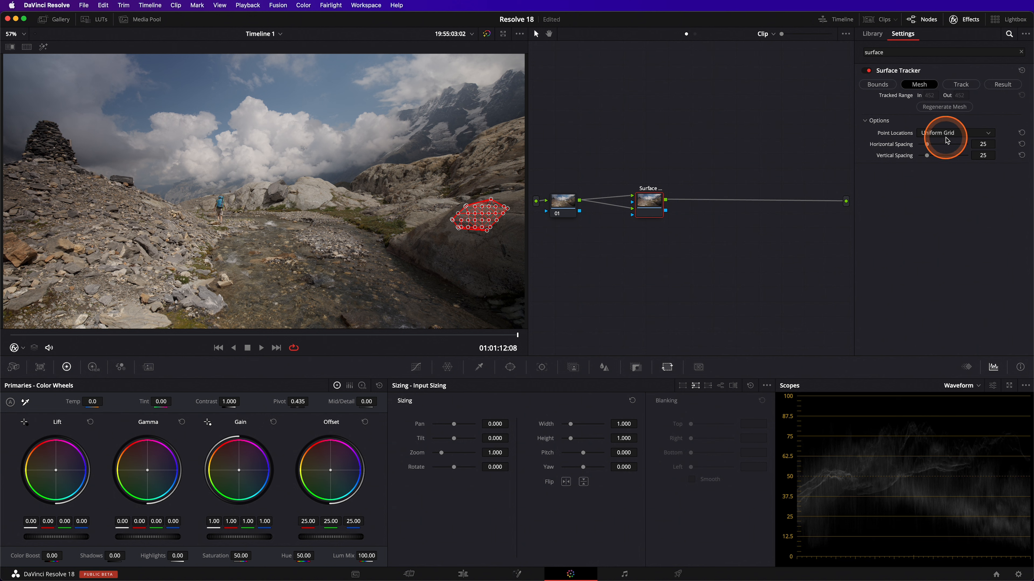
left_click(945, 145)
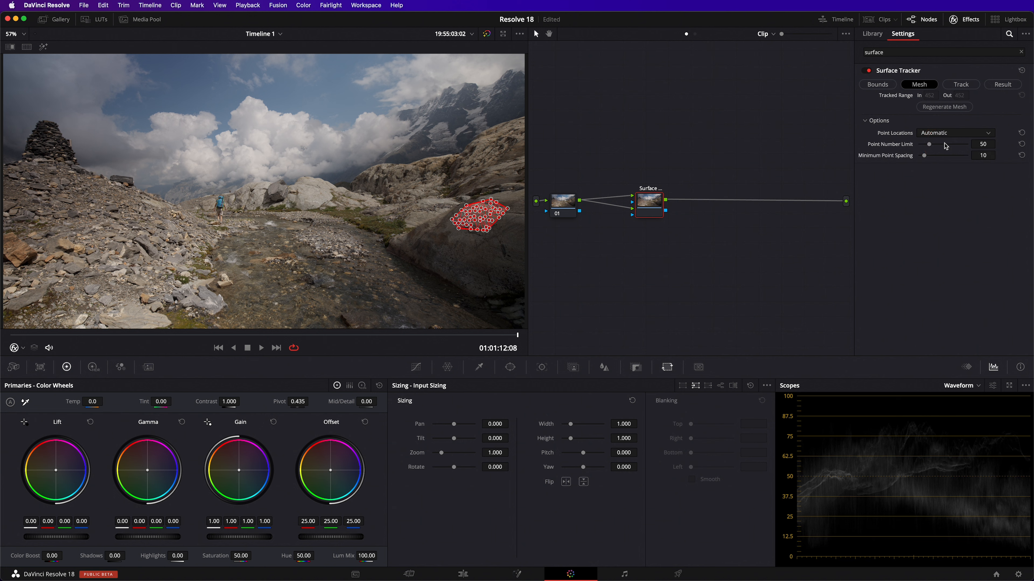
Set tracking quality to Better and track the surface backward through the clip
left_click(959, 85)
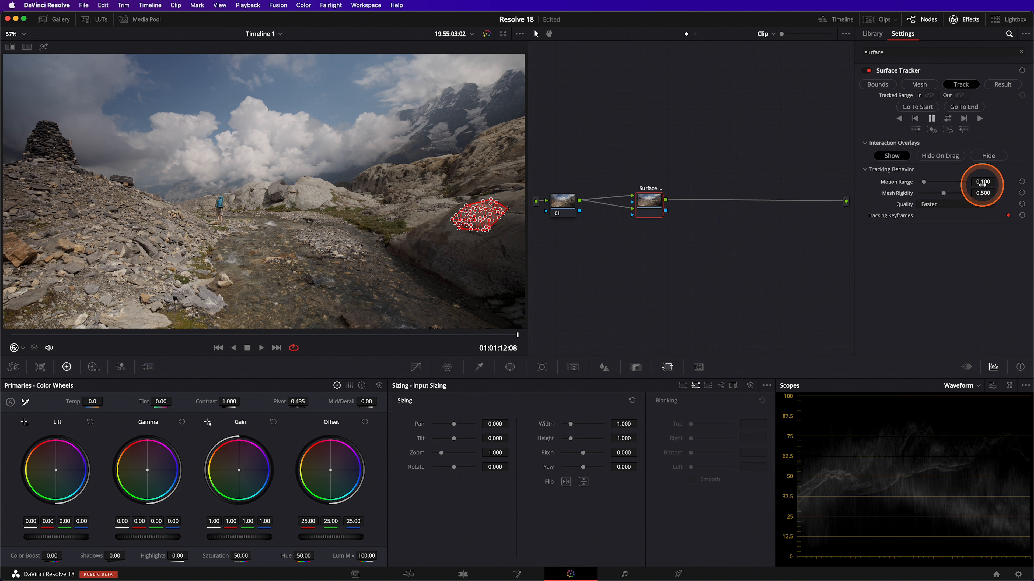
left_click(944, 204)
left_click(945, 227)
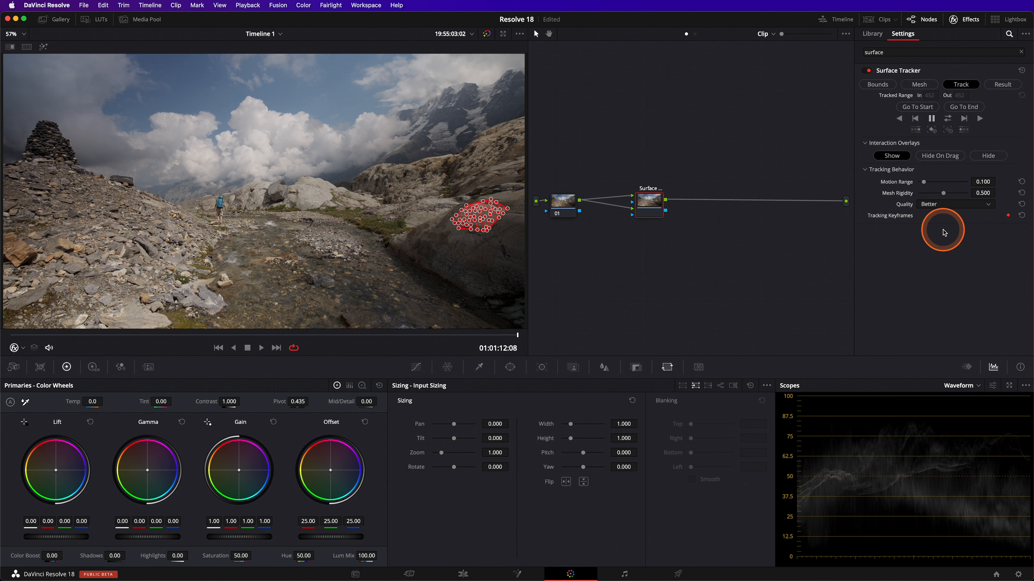
left_click(900, 119)
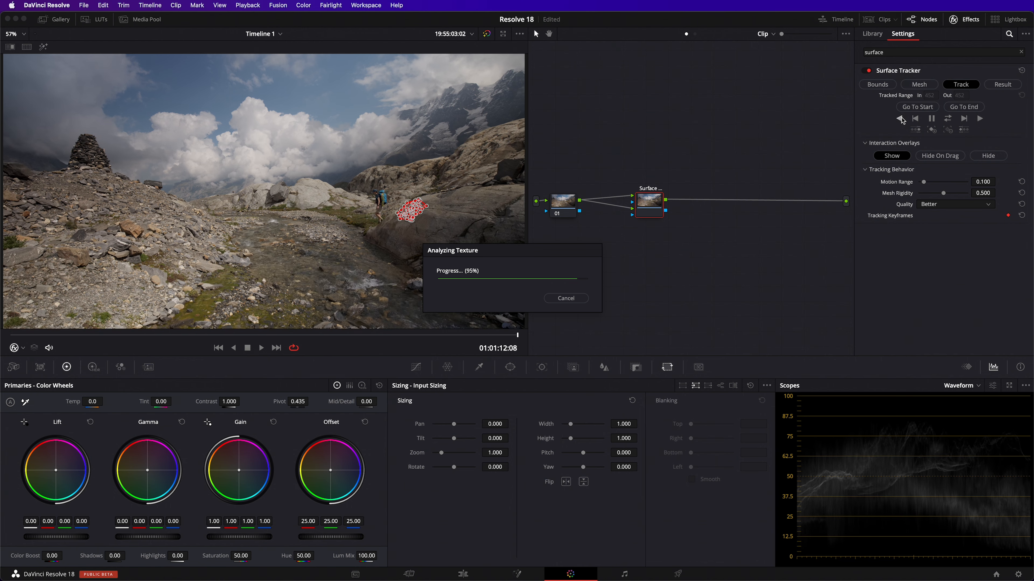
left_click(899, 120)
Open the tracker's Result settings at the clip's end and set Overlay / Alpha Source to Reference Frame
left_click(1003, 85)
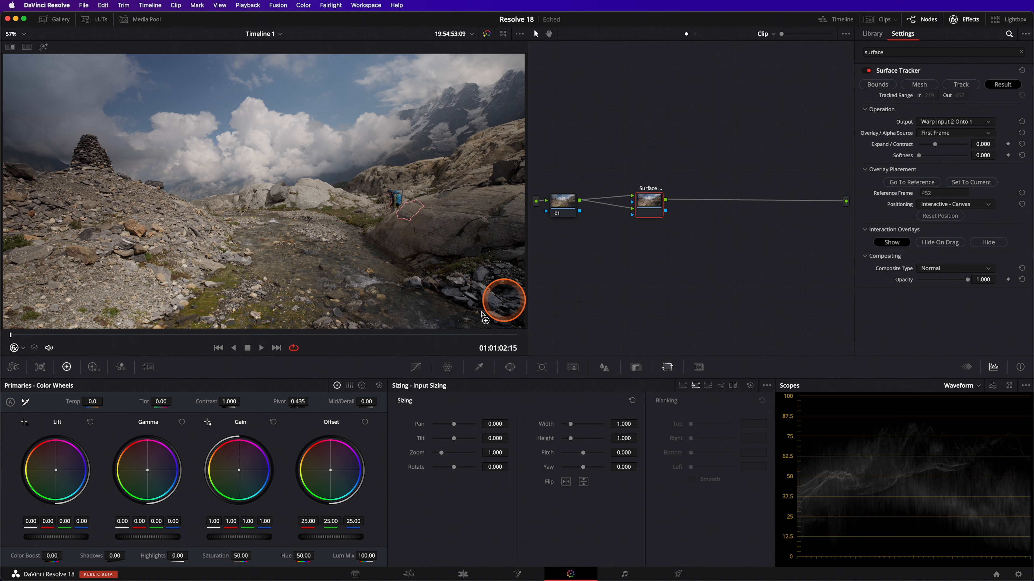
left_click_drag(461, 333, 565, 338)
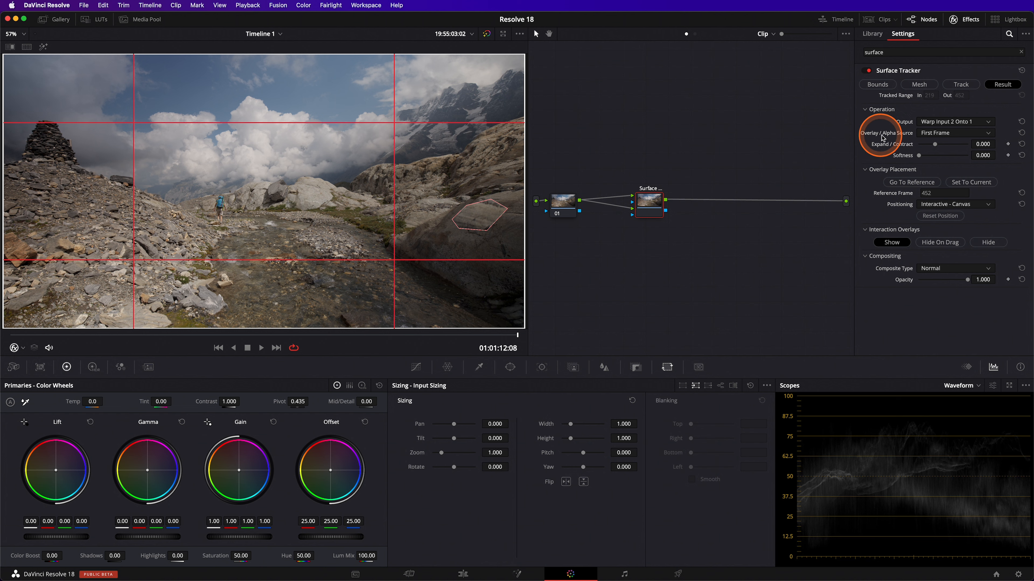
left_click(929, 135)
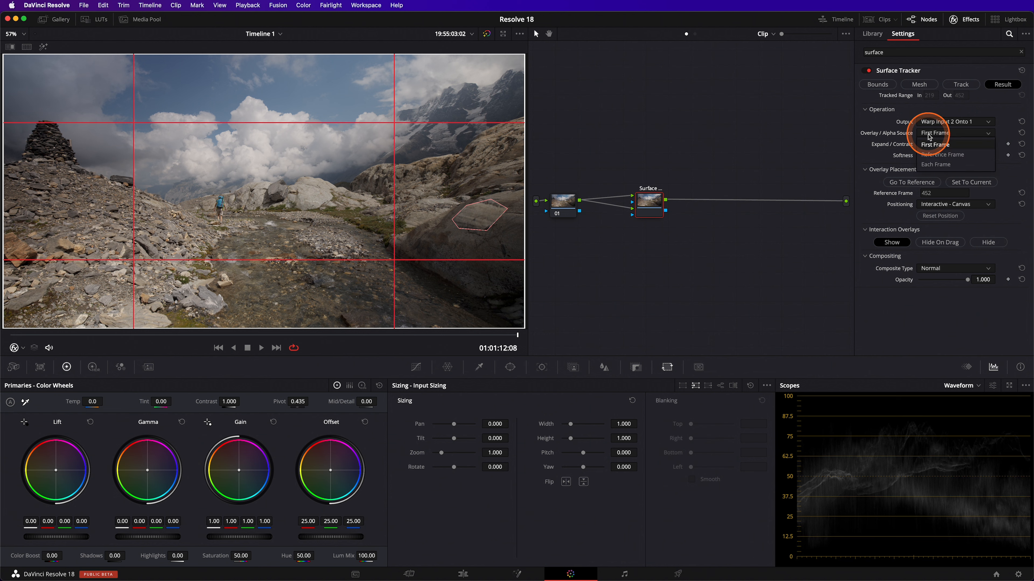
left_click(941, 156)
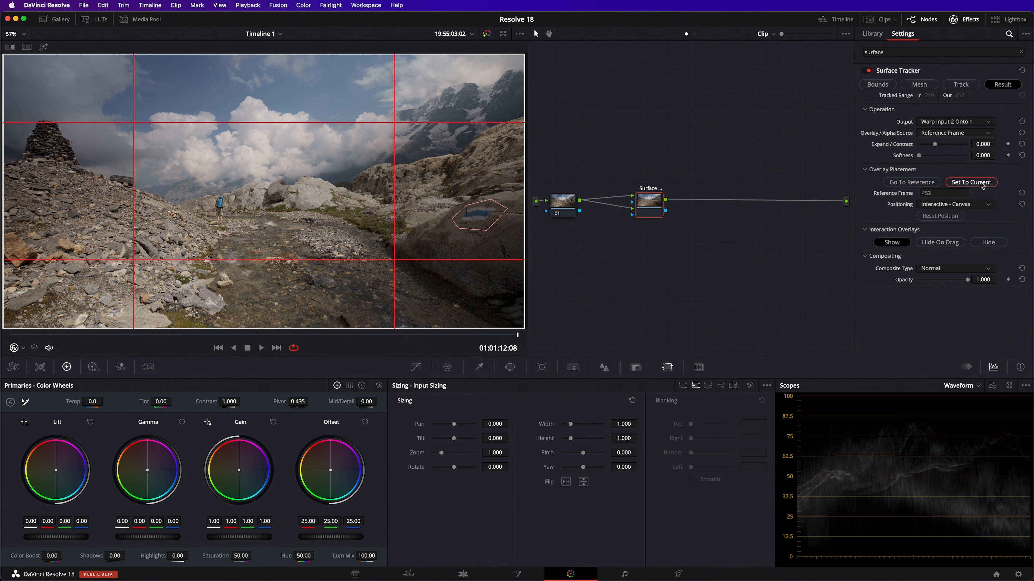
Set the tracker's reference frame to the current frame
left_click(981, 184)
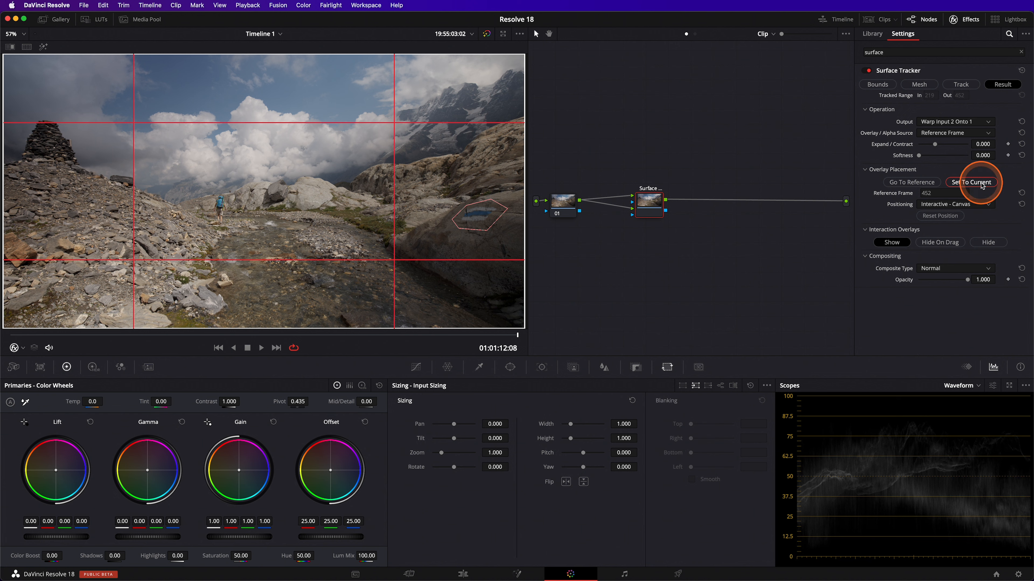
left_click(981, 183)
left_click(895, 208)
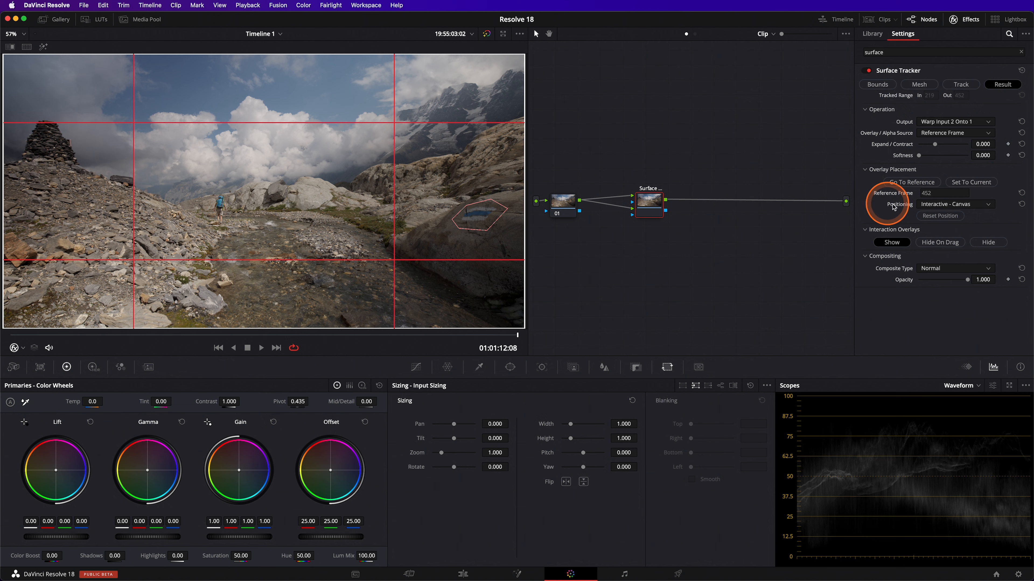
left_click(989, 208)
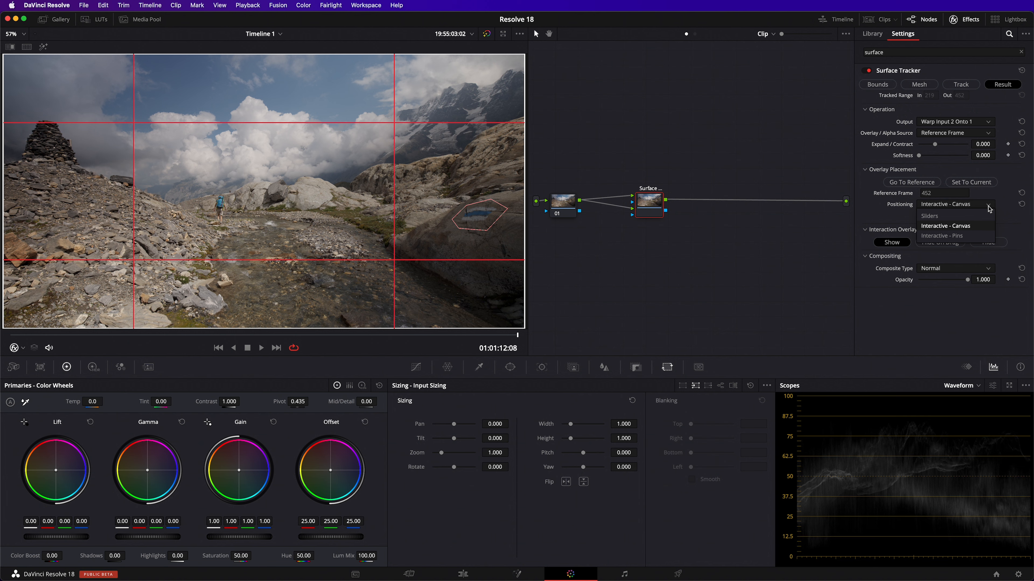
left_click(966, 216)
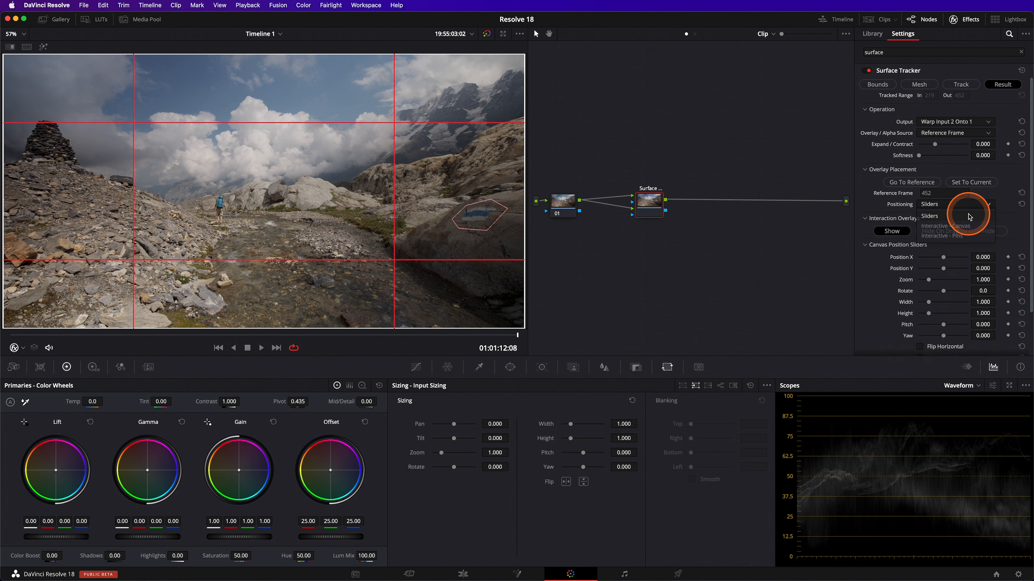
left_click(965, 205)
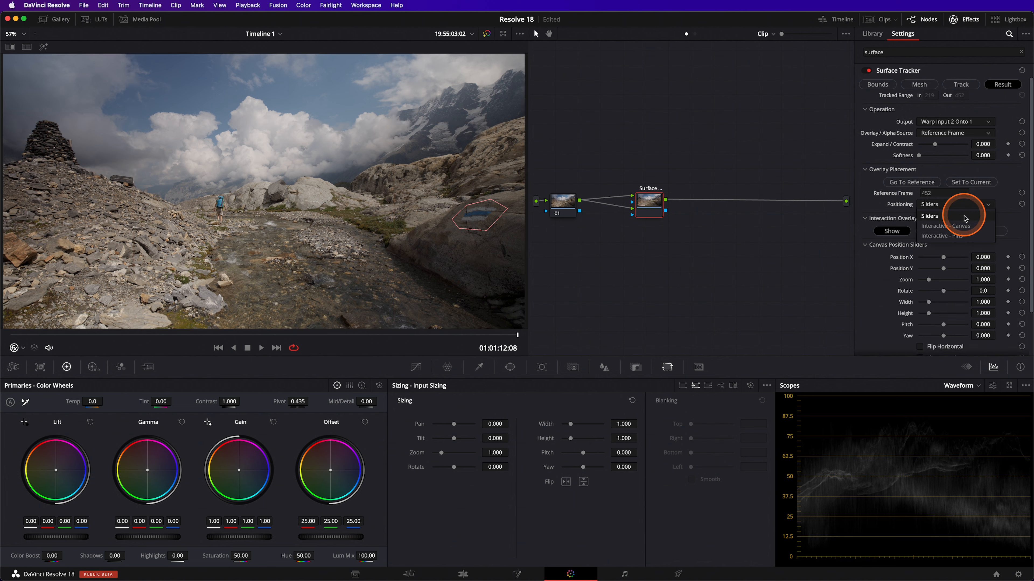
left_click(967, 227)
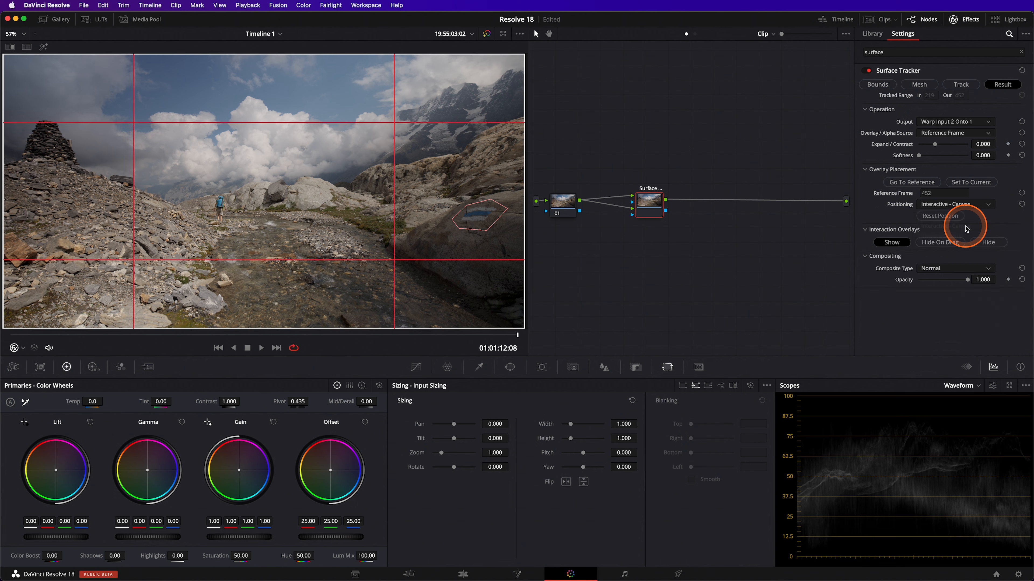
Move the overlay canvas upward in the viewer and set Softness to about 0.275
left_click(336, 192)
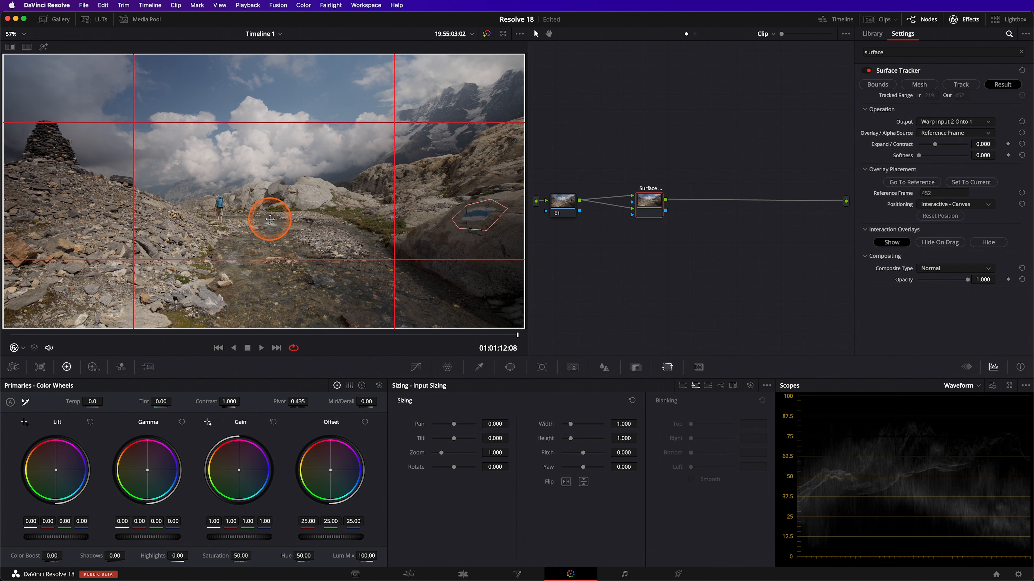
left_click_drag(270, 217, 269, 187)
left_click_drag(918, 155, 932, 156)
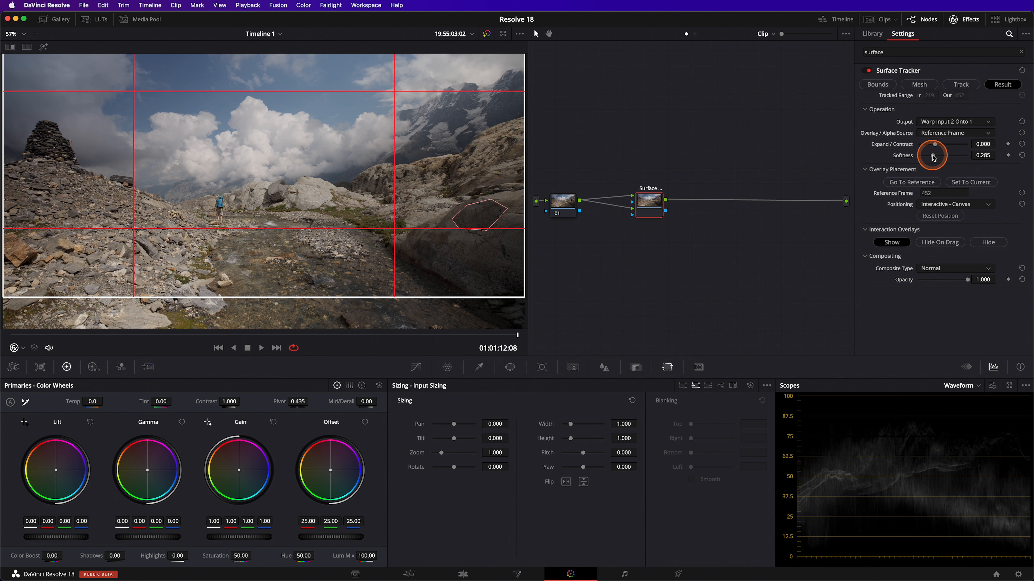
left_click_drag(932, 156, 931, 156)
Turn off the viewer's on-screen overlay and play back the tracked clip
left_click(23, 349)
left_click(36, 362)
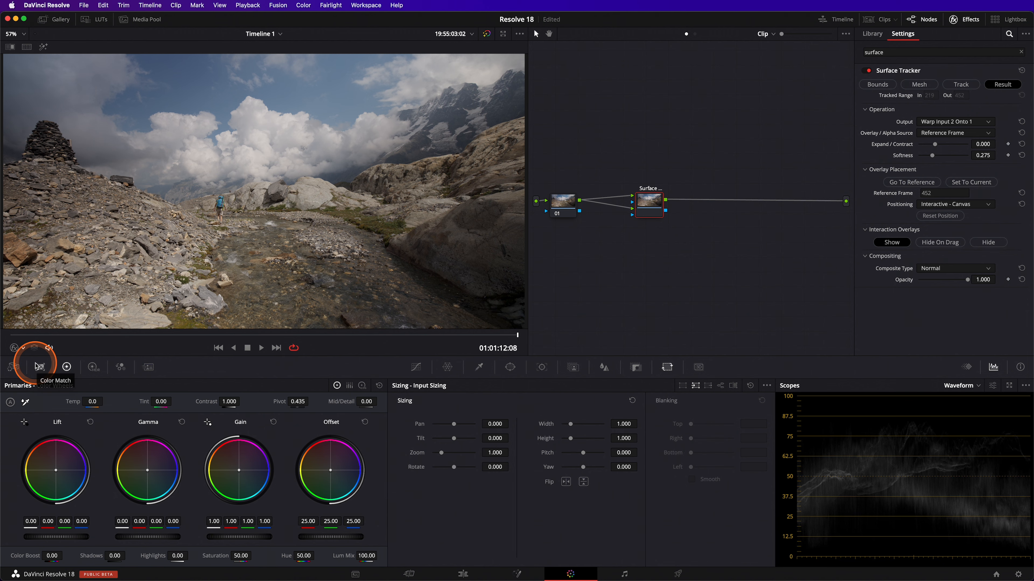
key("space")
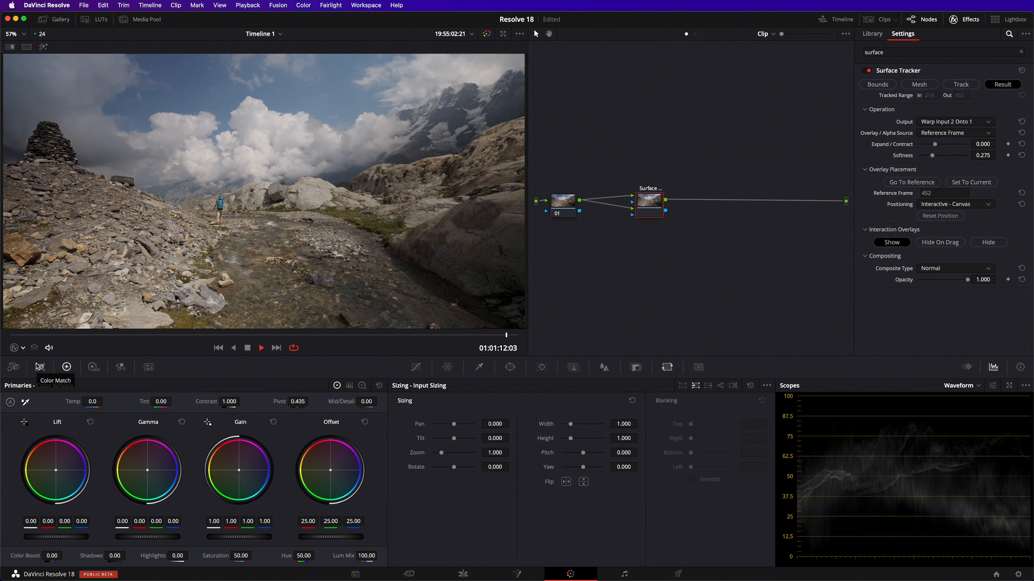
Add a corrector node between the clip and the Surface Tracker's overlay input
right_click(596, 251)
mouse_move(619, 264)
left_click(755, 266)
left_click_drag(579, 200, 631, 212)
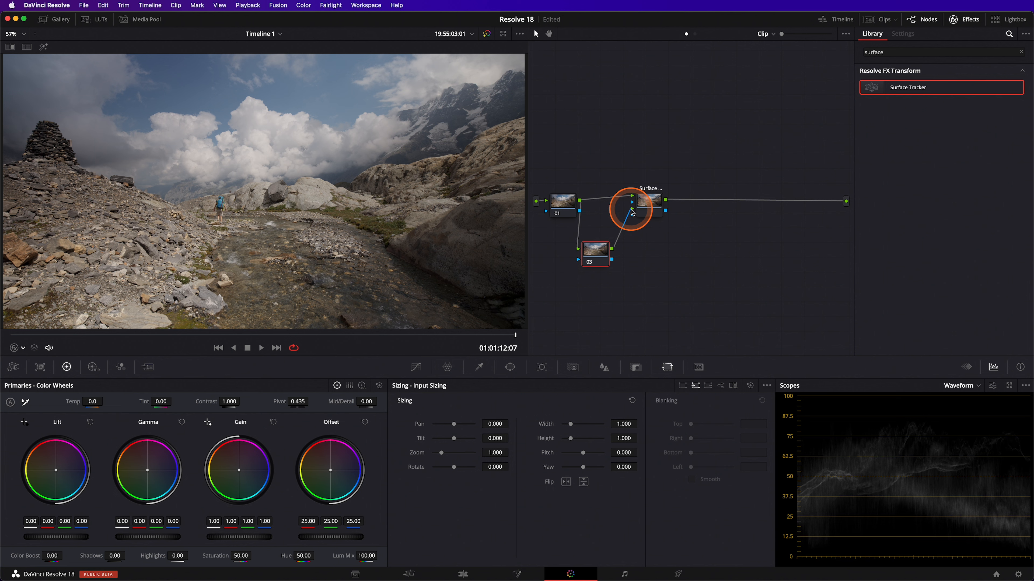
left_click_drag(596, 251, 606, 231)
Raise the Gamma master wheel to 0.04 on the new node and play back the clip
mouse_move(170, 538)
left_mouse_down()
mouse_move(145, 536)
mouse_move(230, 536)
mouse_move(194, 534)
mouse_move(217, 536)
left_mouse_up()
key("space")
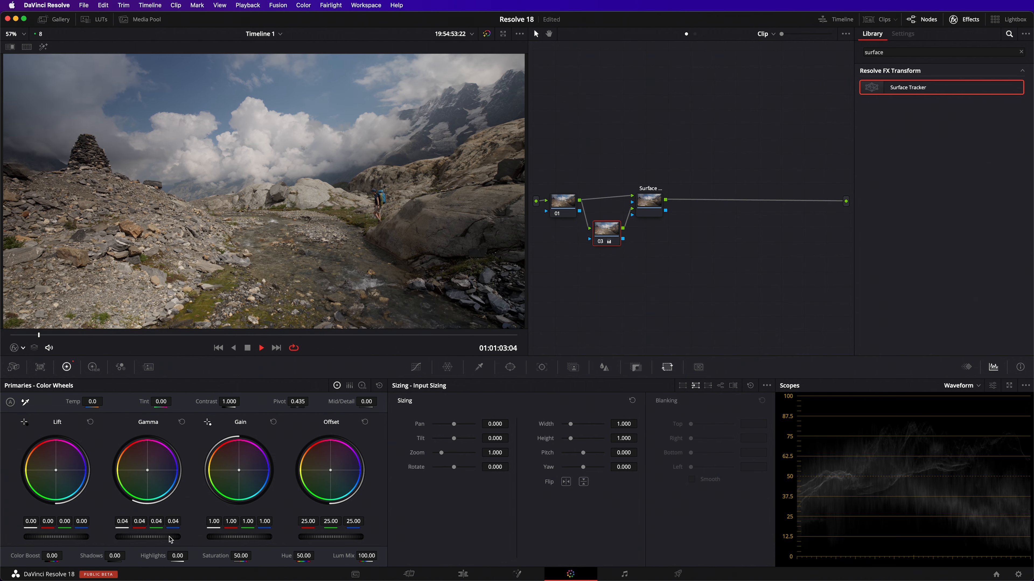
Raise the Gamma master wheel further to 0.07 on the corrector node and play back the clip
left_click(169, 538)
left_click_drag(170, 540, 215, 542)
left_click(145, 539)
key("space")
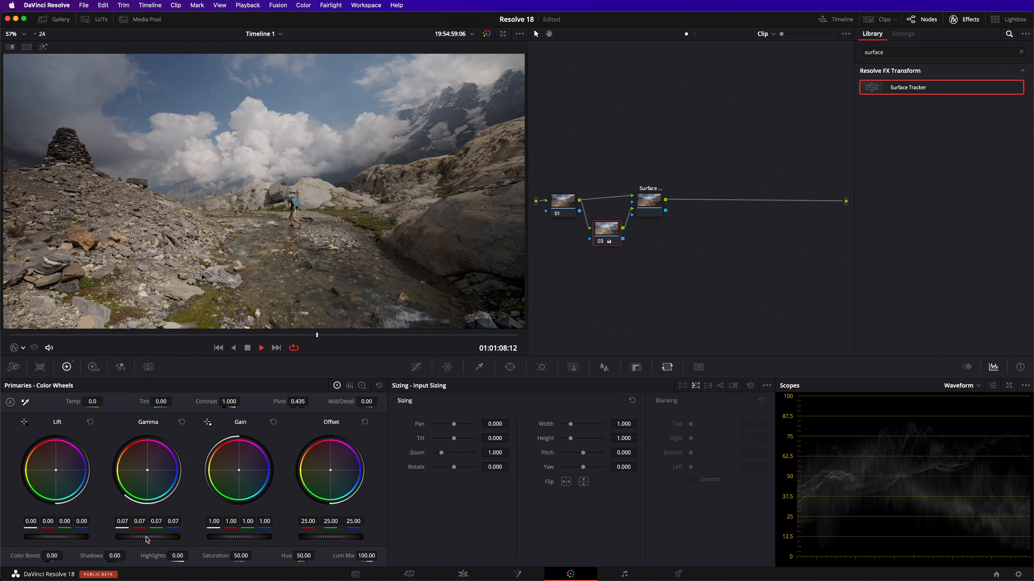
key("space")
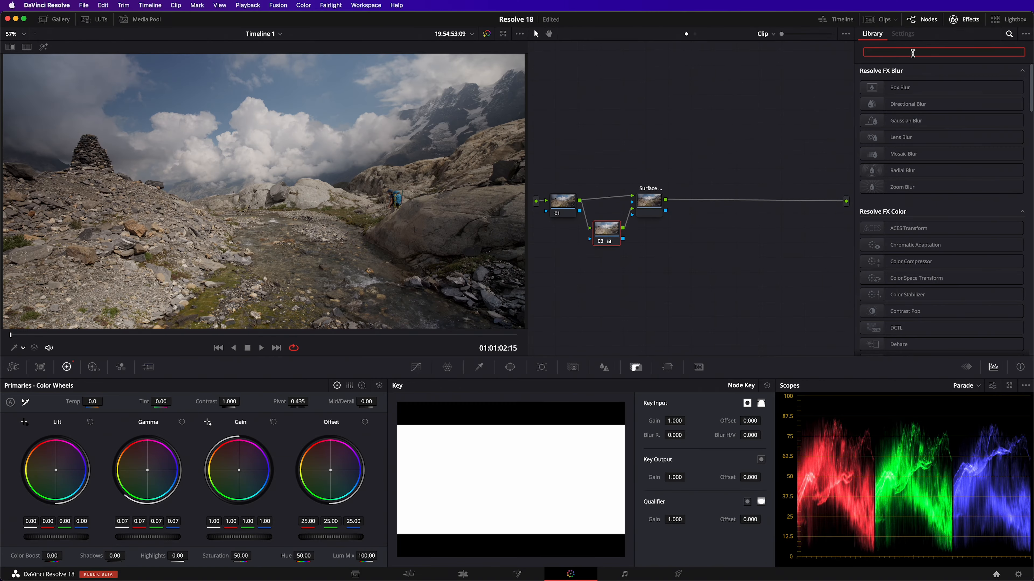
Search the effects library for depth and add Depth Map after the Surface Tracker node
type("depth")
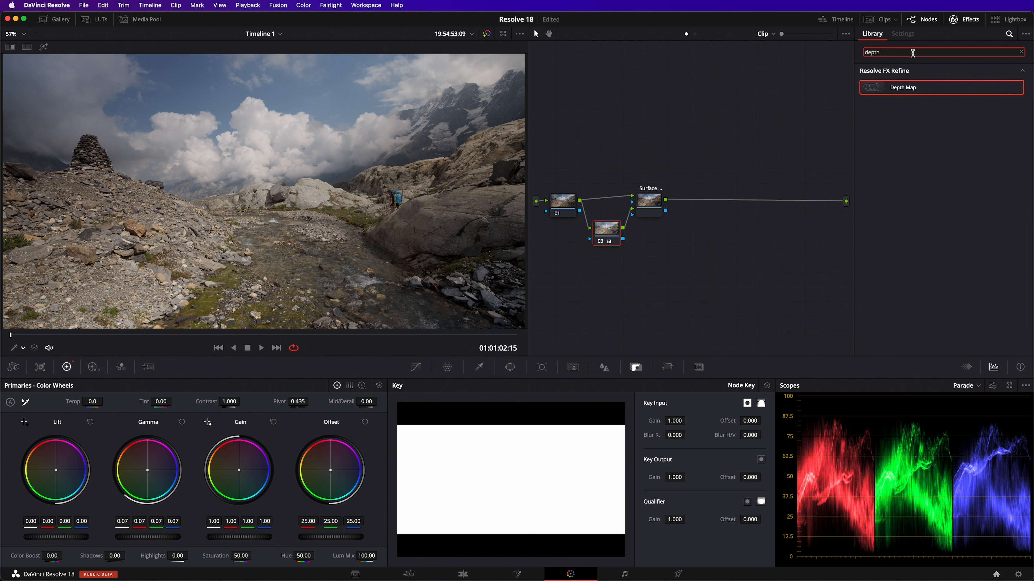
left_click_drag(906, 84, 701, 199)
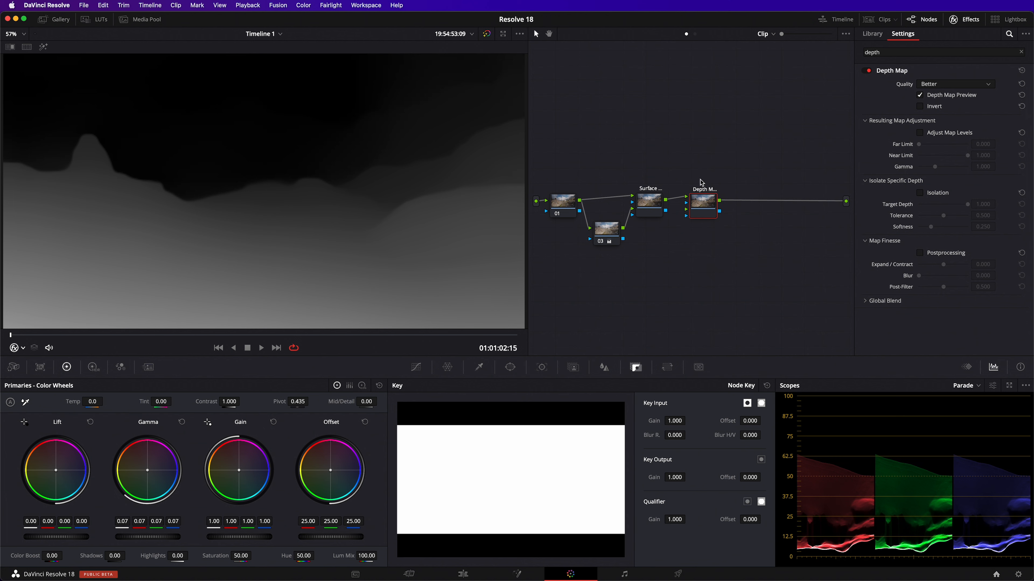
Add a corrector node after the Surface Tracker and connect the Depth Map output to its key input
right_click(726, 179)
mouse_move(753, 195)
left_click(856, 197)
left_click_drag(735, 182, 746, 172)
left_click_drag(703, 205, 701, 240)
left_click_drag(667, 200, 847, 202)
left_click_drag(719, 245, 723, 182)
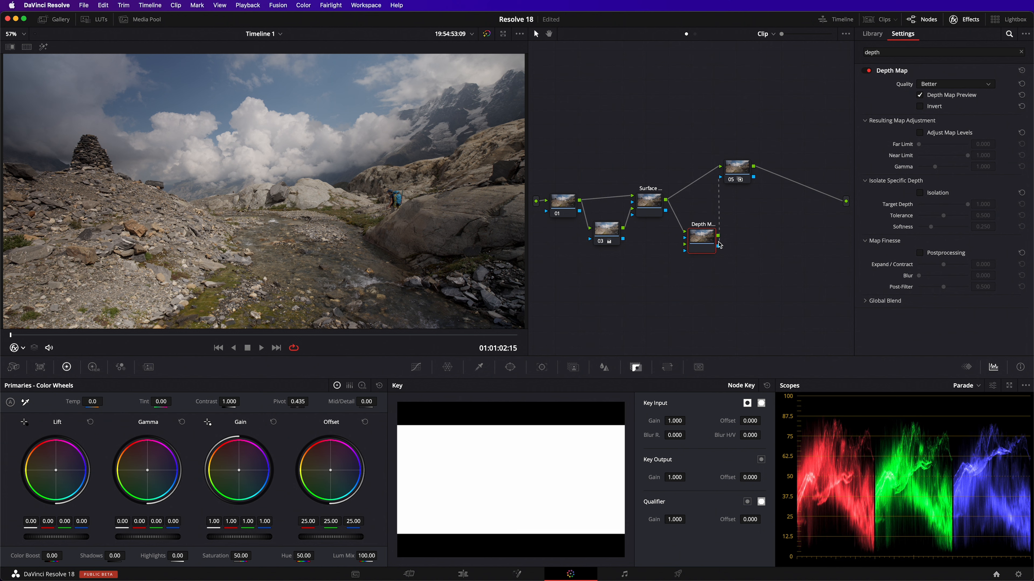
Select the new depth-keyed corrector node and toggle its key input setting
left_click(737, 171)
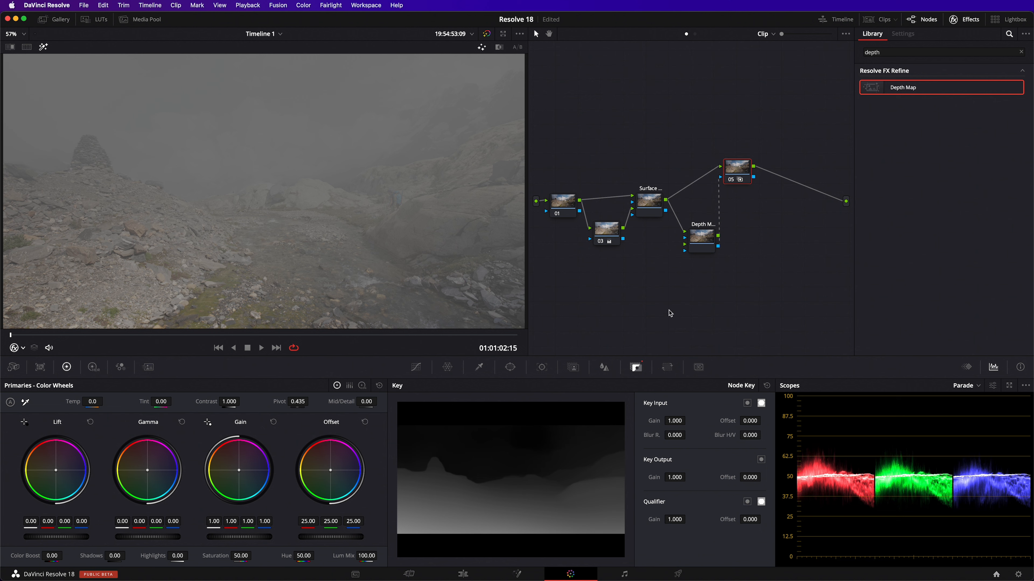
left_click(748, 407)
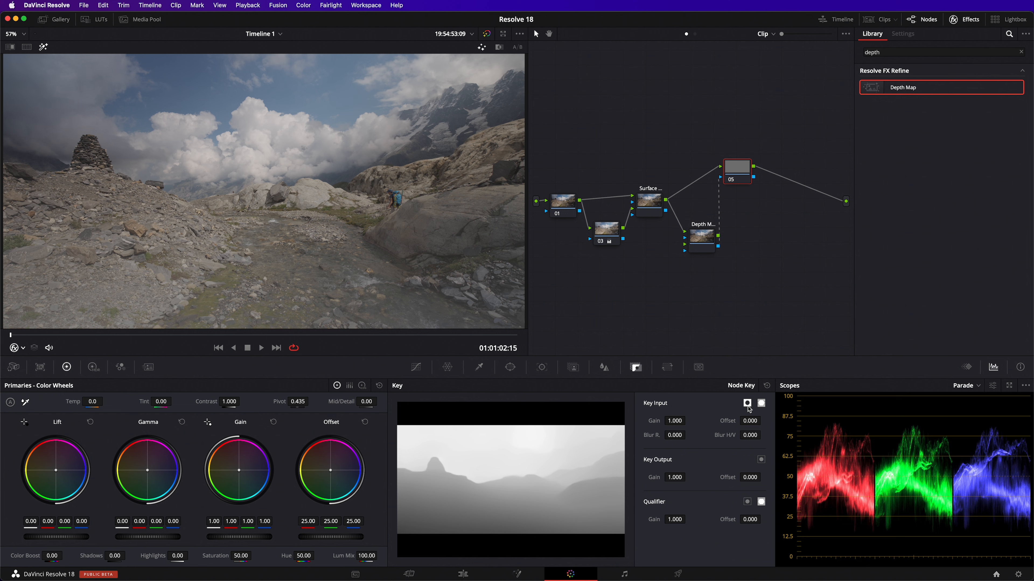
On the Depth Map node, enable Depth Map Preview and Adjust Map Levels
left_click(703, 238)
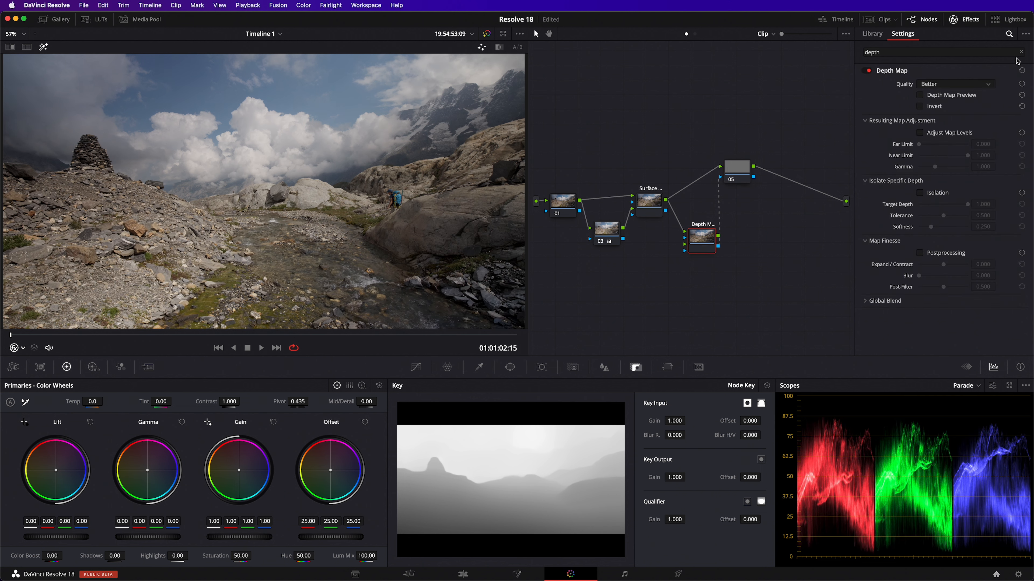
left_click(960, 95)
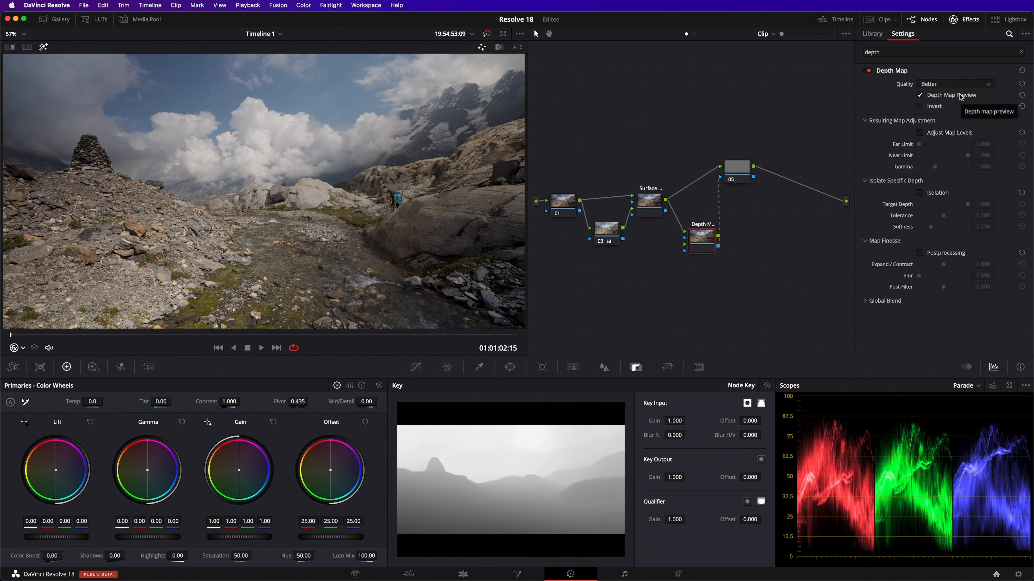
left_click(949, 135)
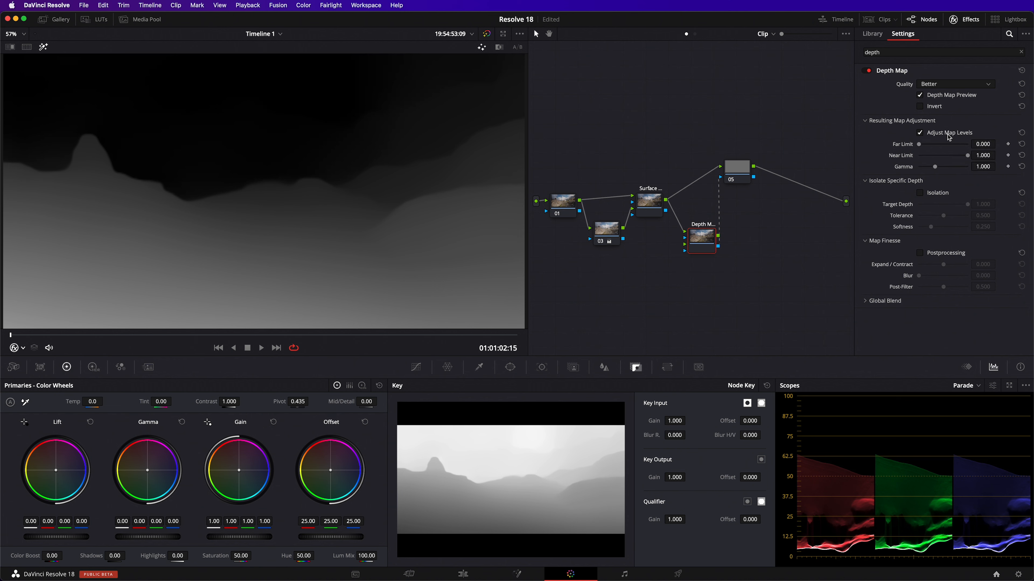
Set the Depth Map's Near Limit to 0.300 and Far Limit to 0.100, then turn off Depth Map Preview
left_click_drag(966, 156, 933, 157)
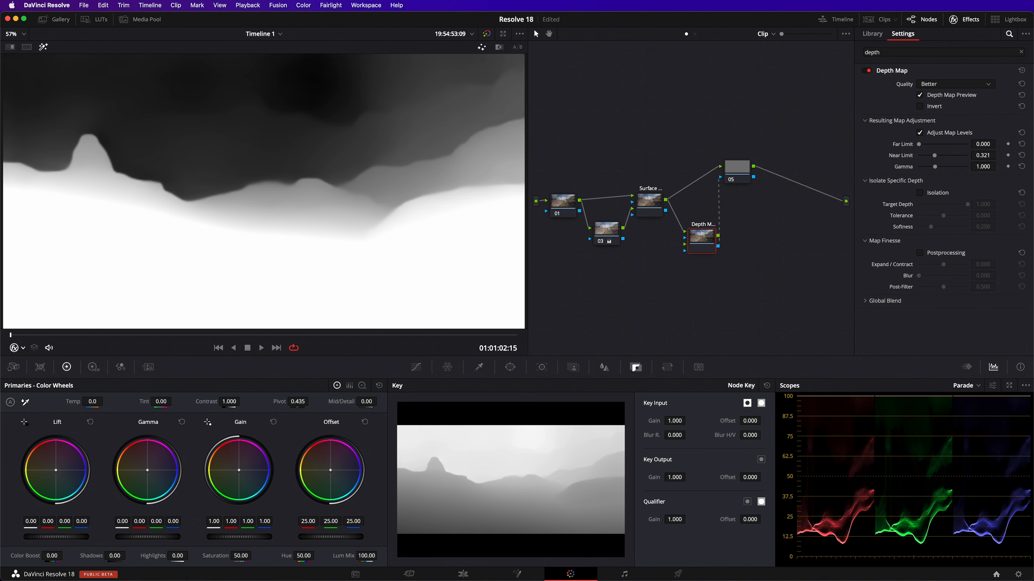
left_click(983, 155)
left_click(985, 144)
type("0.1")
key("Return")
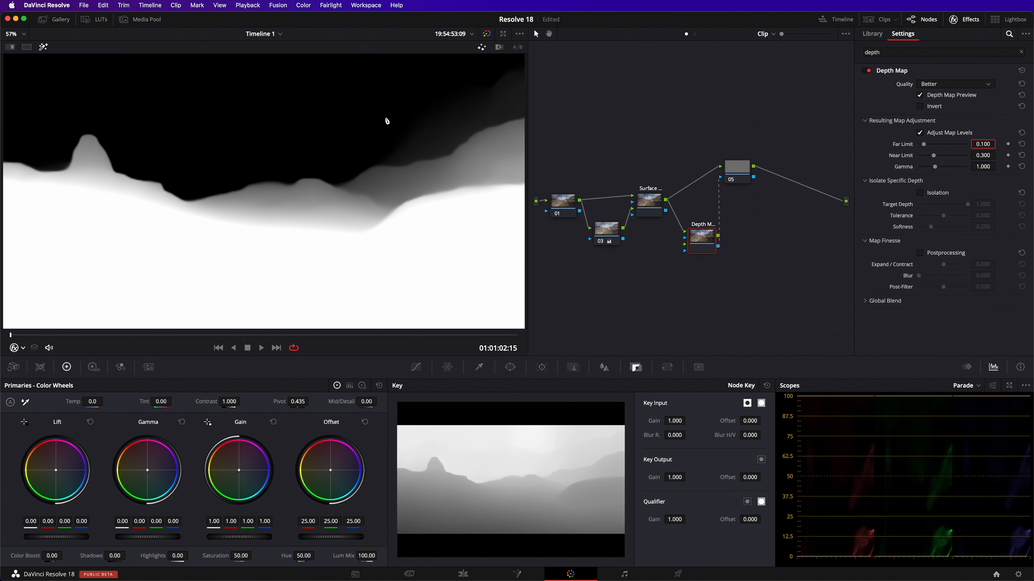
left_click(970, 99)
Select the depth-keyed corrector node and shift its Gamma balance to -0.03, 0.01, 0.03
left_click(740, 163)
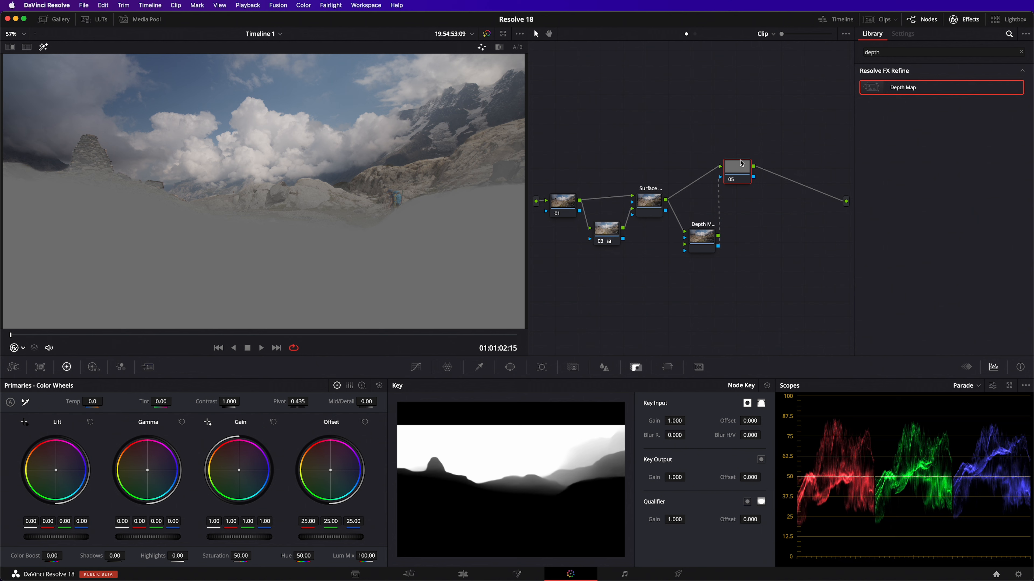
key("shift+h")
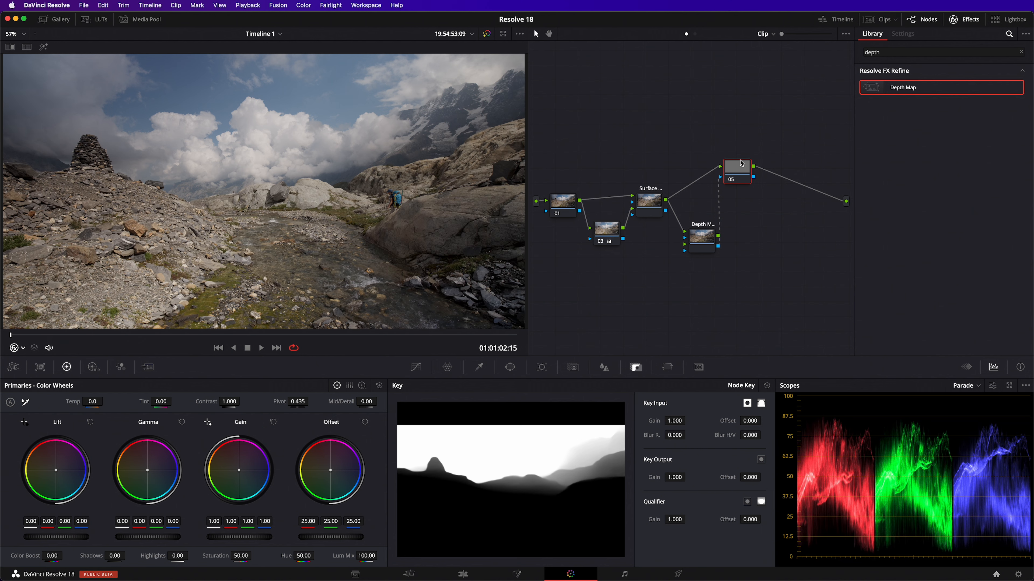
left_click_drag(153, 473, 154, 475)
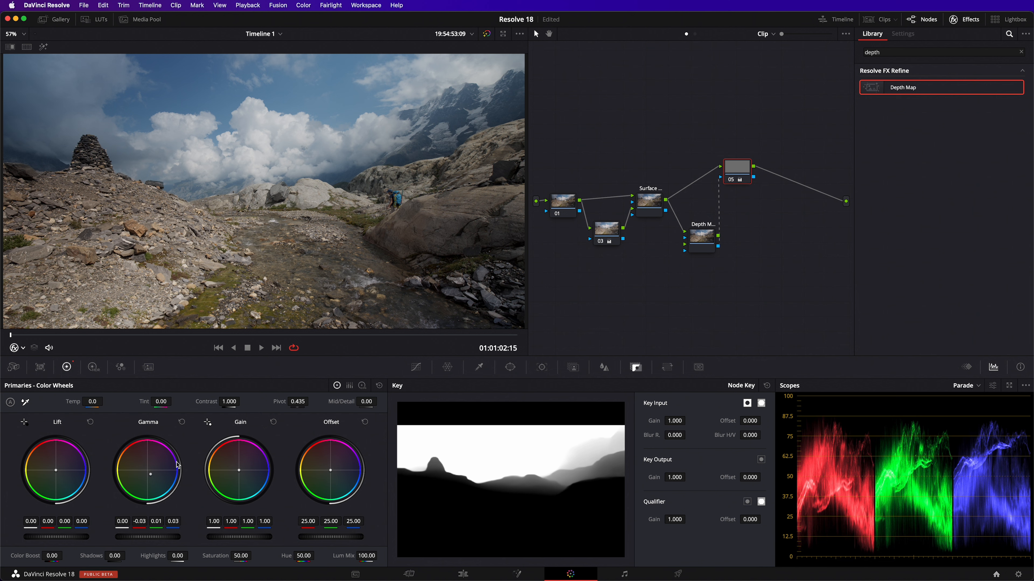
Add a serial node with a gradient window over the sky and lower its Gamma master to -0.03
key("alt+s")
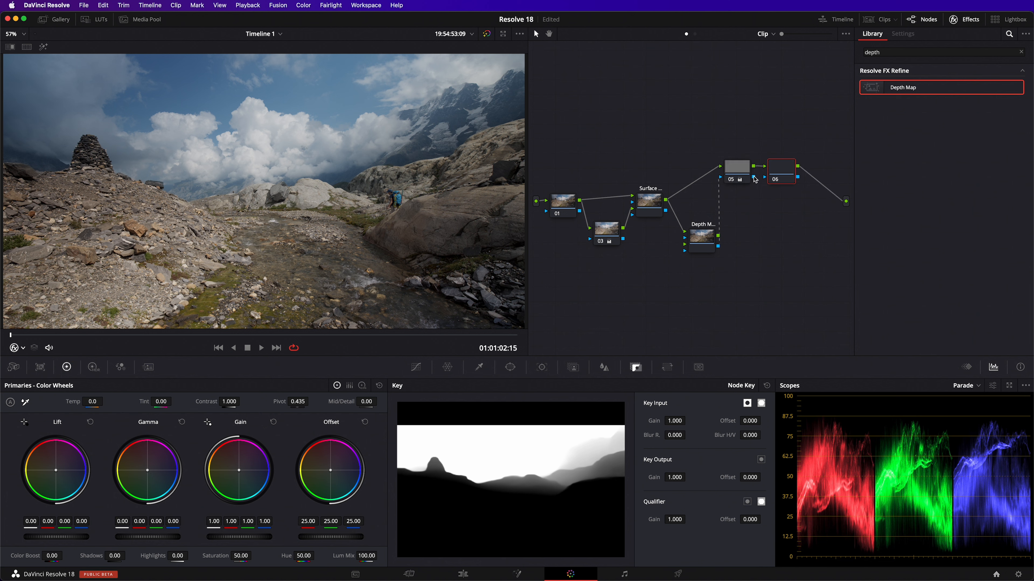
left_click_drag(753, 177, 765, 177)
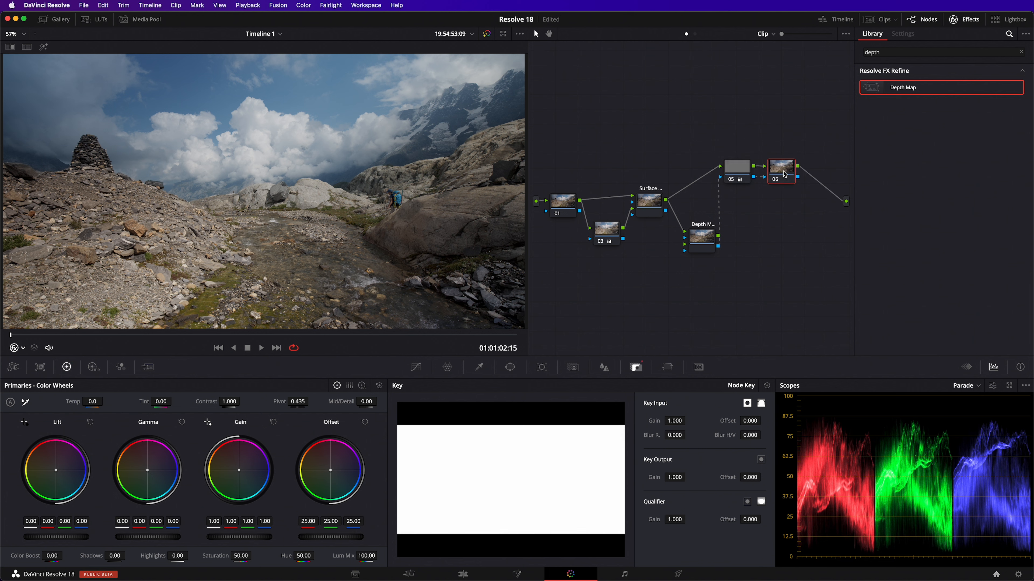
left_click(510, 366)
left_click(407, 522)
left_click_drag(260, 190, 259, 155)
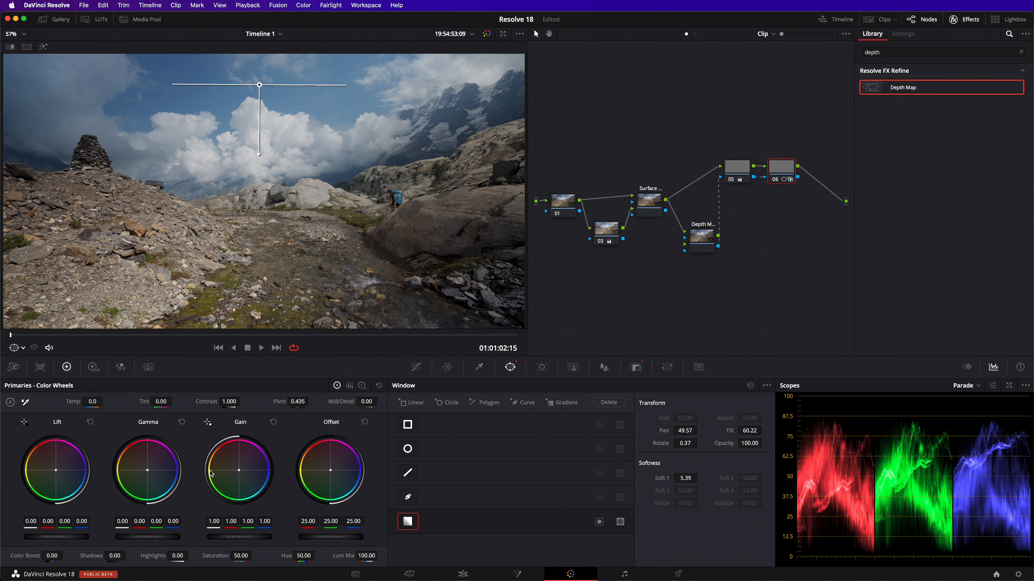
left_click_drag(150, 537, 144, 537)
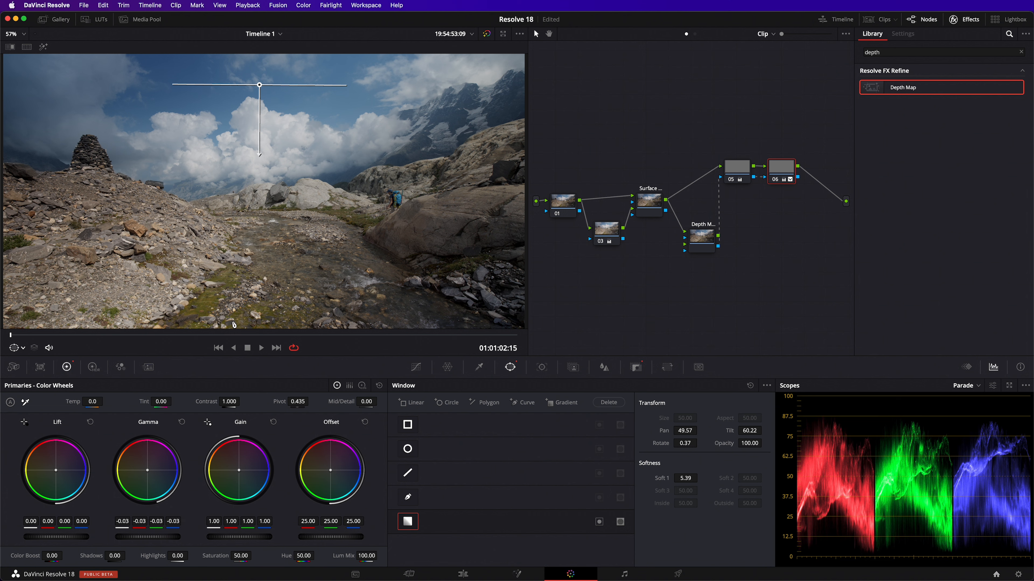
Adjust the gradient window's softness to about 8.46 and play back the clip
left_click_drag(260, 155, 260, 331)
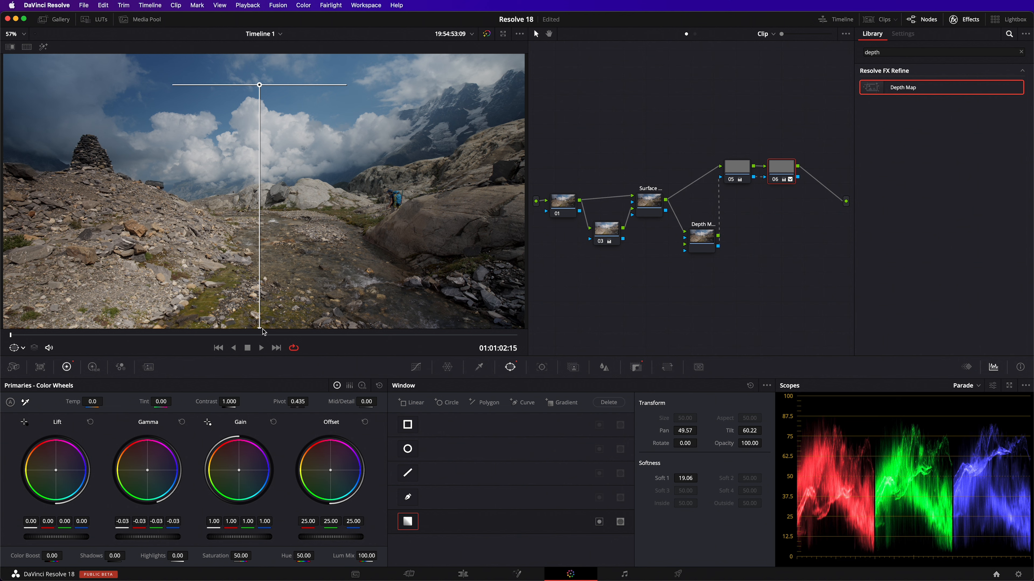
left_click_drag(259, 329, 260, 194)
left_click(261, 348)
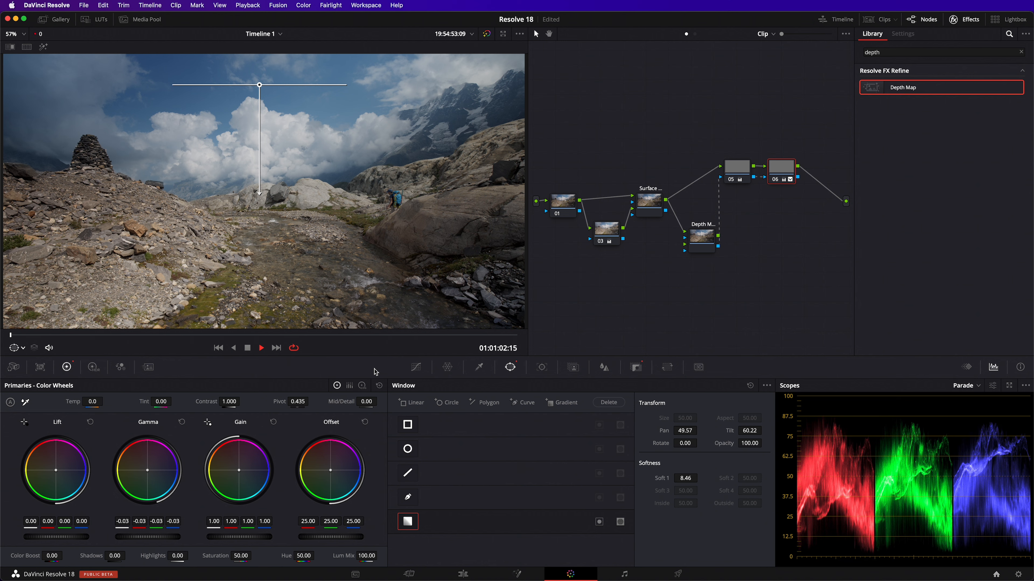